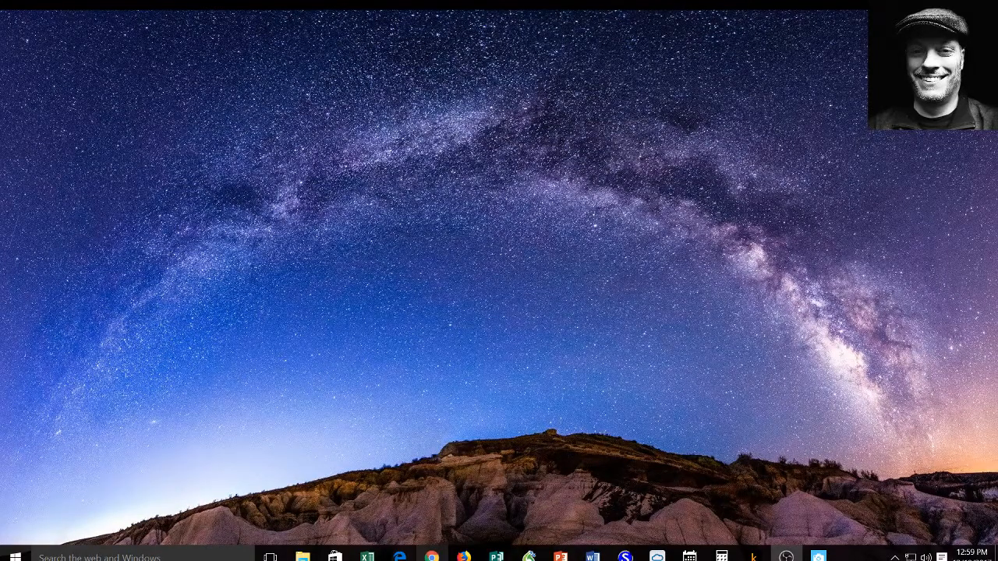
# - Switch to Chrome, open the course's Labs page and play the "How To Write a Summary" lab video, skipping the ad
pyautogui.click(427, 557)
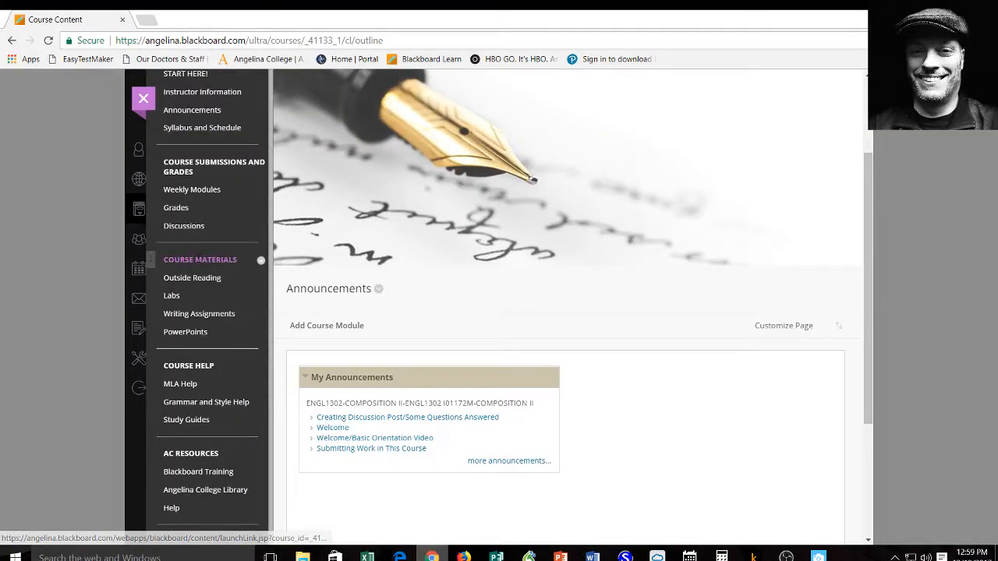
pyautogui.click(174, 299)
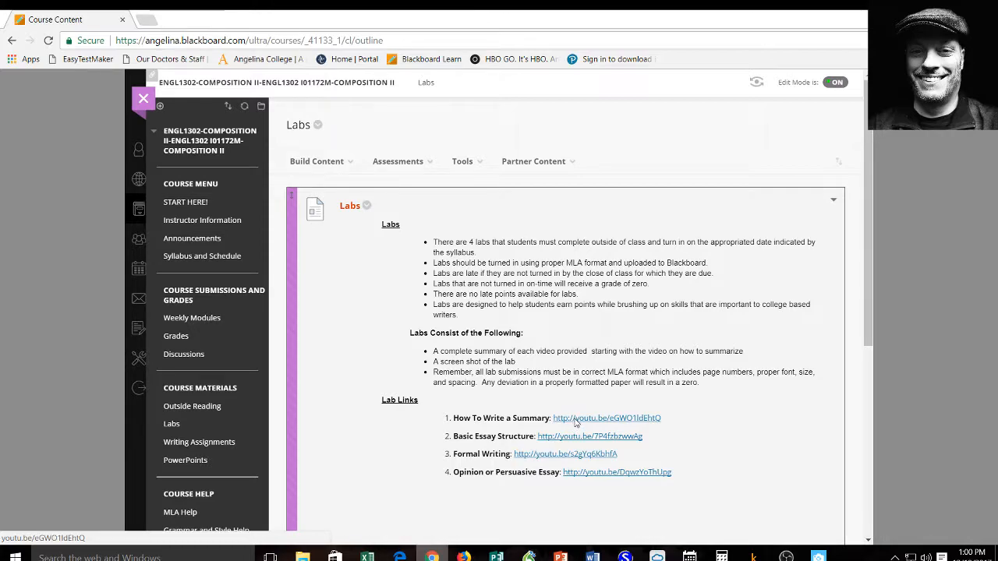
pyautogui.click(575, 421)
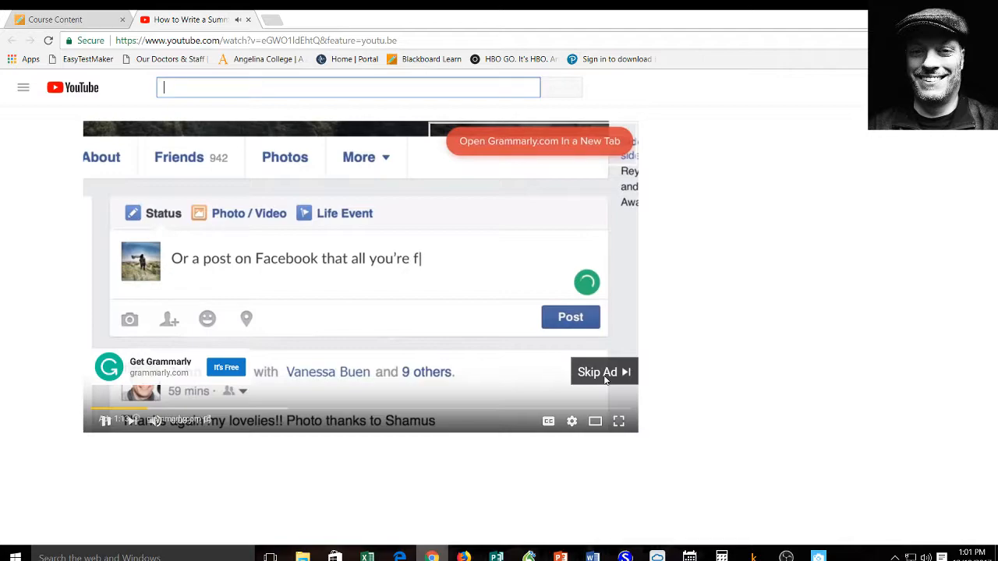
pyautogui.click(606, 374)
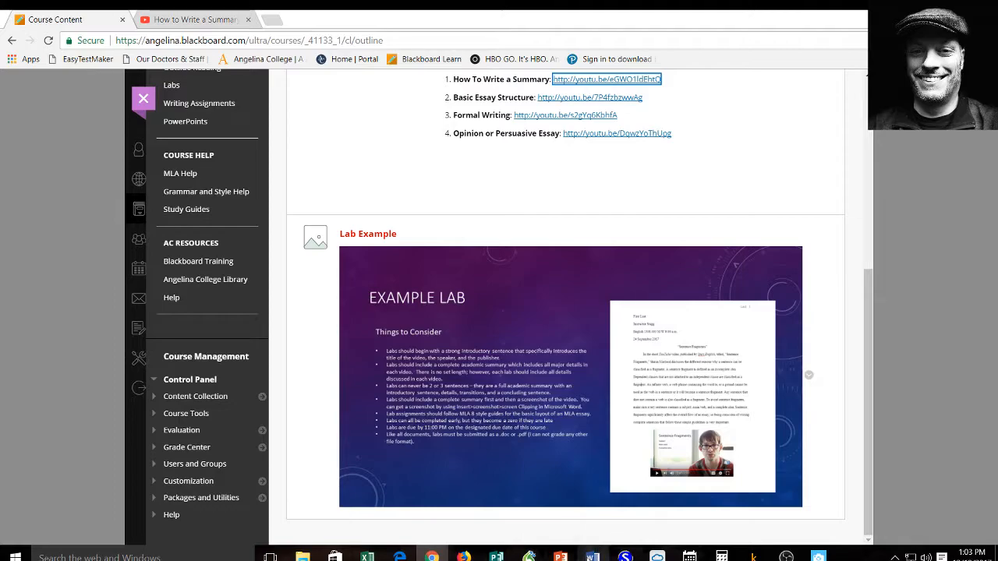
# - Switch to Word and enter the student's full name and the professor's name on the first two lines of the blank document
pyautogui.click(593, 557)
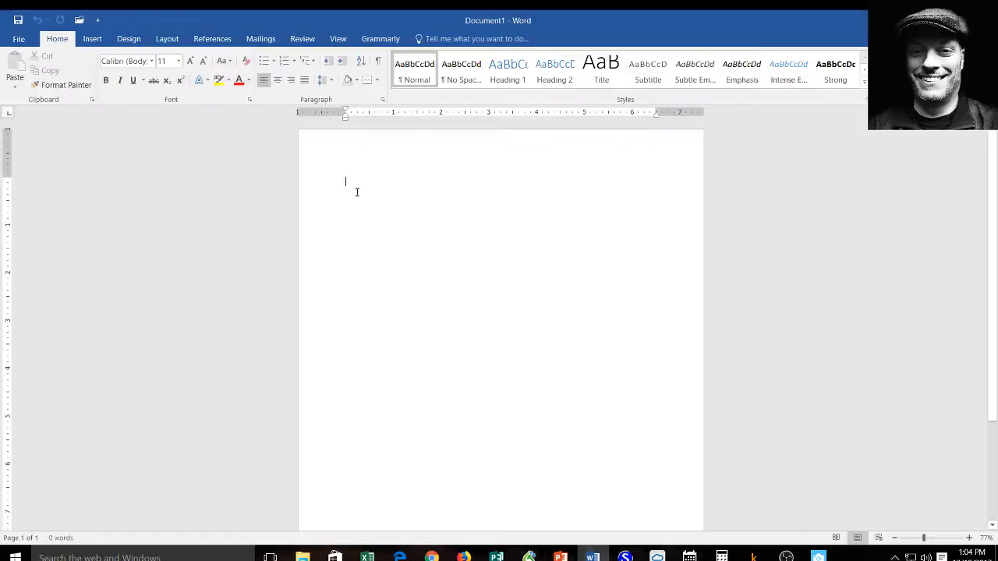
pyautogui.click(356, 192)
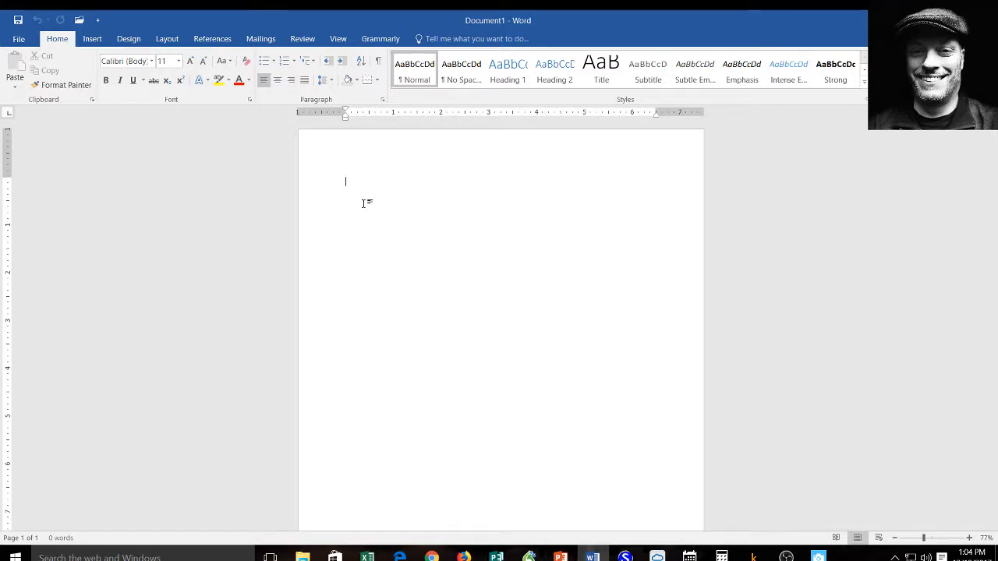
pyautogui.write('Kevin')
pyautogui.press('Return')
pyautogui.write('g')
pyautogui.press('Return')
pyautogui.write('Professor Stagg')
pyautogui.press('Return')
# - Complete the heading with the course Engl1302 M and the date 19 December 2017 on separate lines
pyautogui.write('Engl')
pyautogui.write('i')
pyautogui.write('302 M')
pyautogui.write('19')
pyautogui.write(' Decemb')
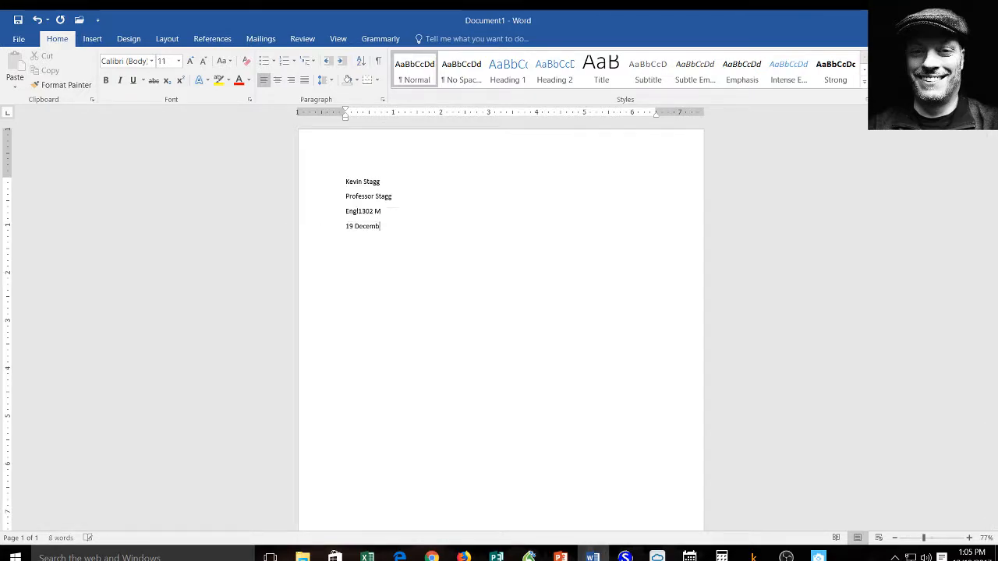
pyautogui.write('er 2017')
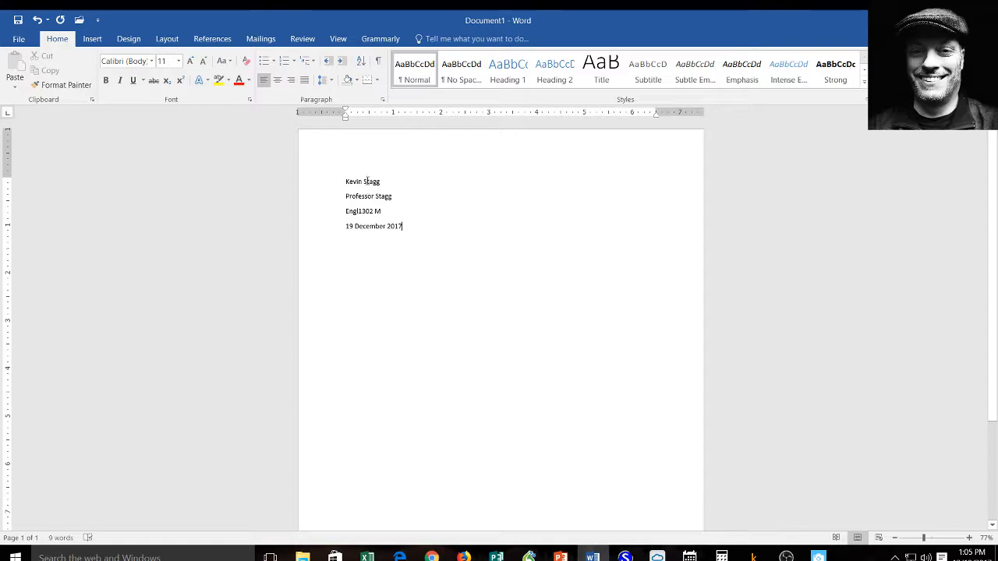
# - Insert a Plain Number 3 page number in the header, put the student's last name before it and return to the body
pyautogui.click(99, 41)
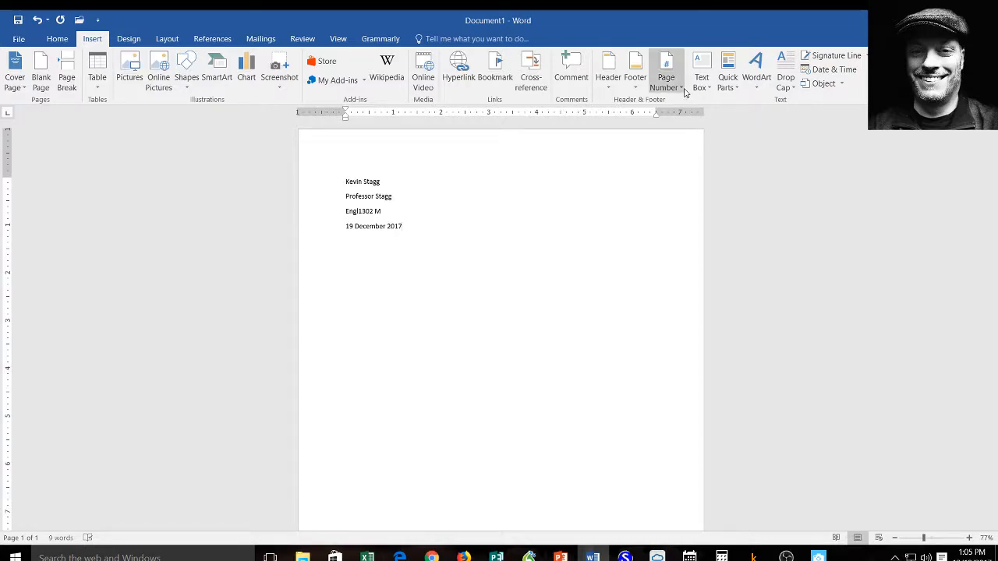
pyautogui.click(679, 87)
pyautogui.click(681, 103)
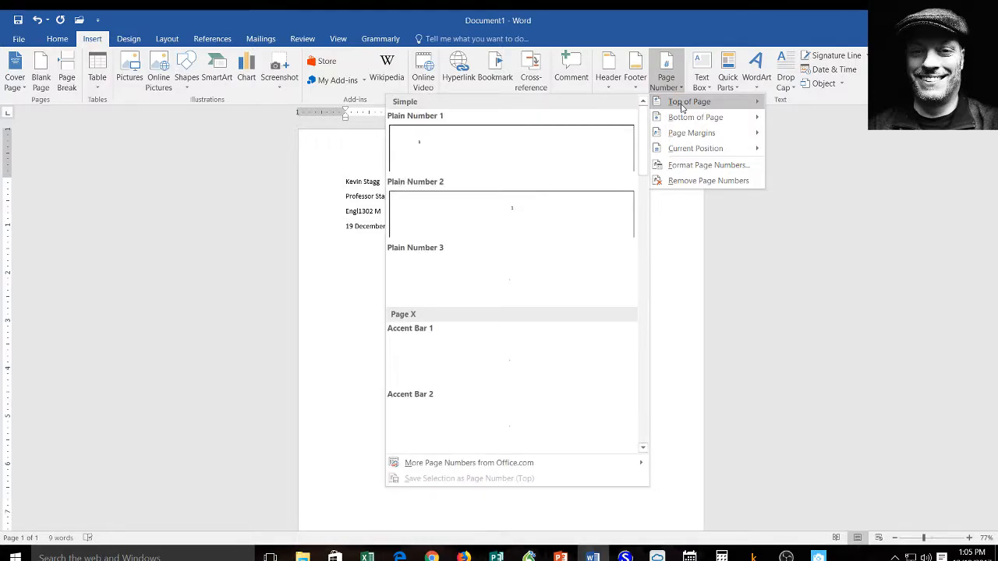
pyautogui.click(514, 281)
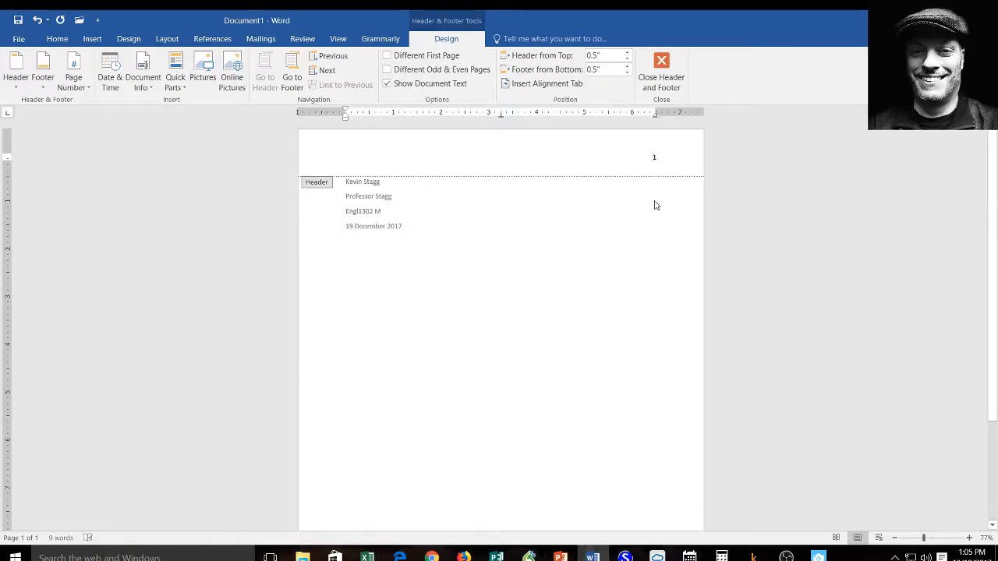
pyautogui.click(652, 158)
pyautogui.write('Stagg')
pyautogui.doubleClick(631, 205)
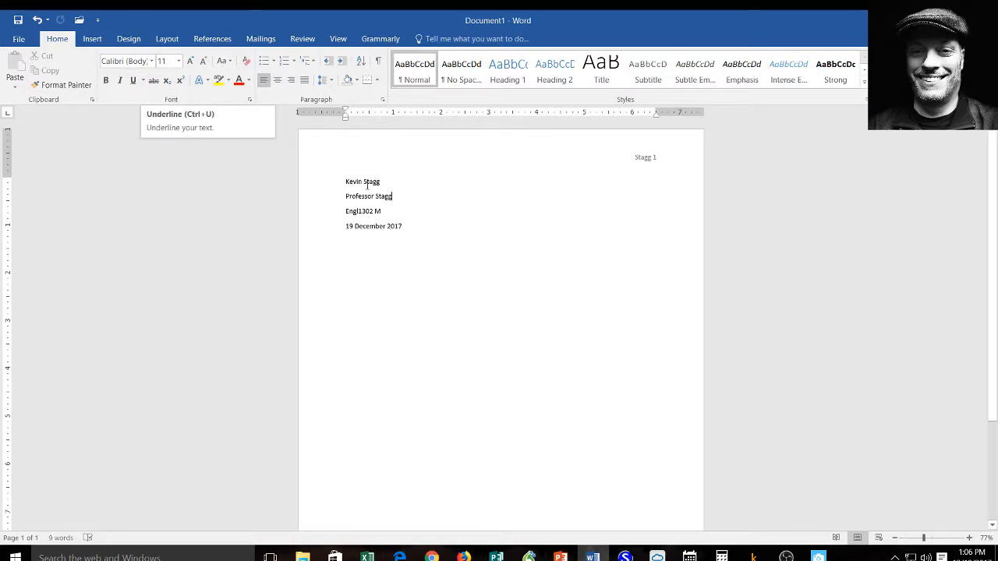
# - Set the four heading lines to Times New Roman, size 12
pyautogui.moveTo(346, 182); pyautogui.dragTo(405, 226)
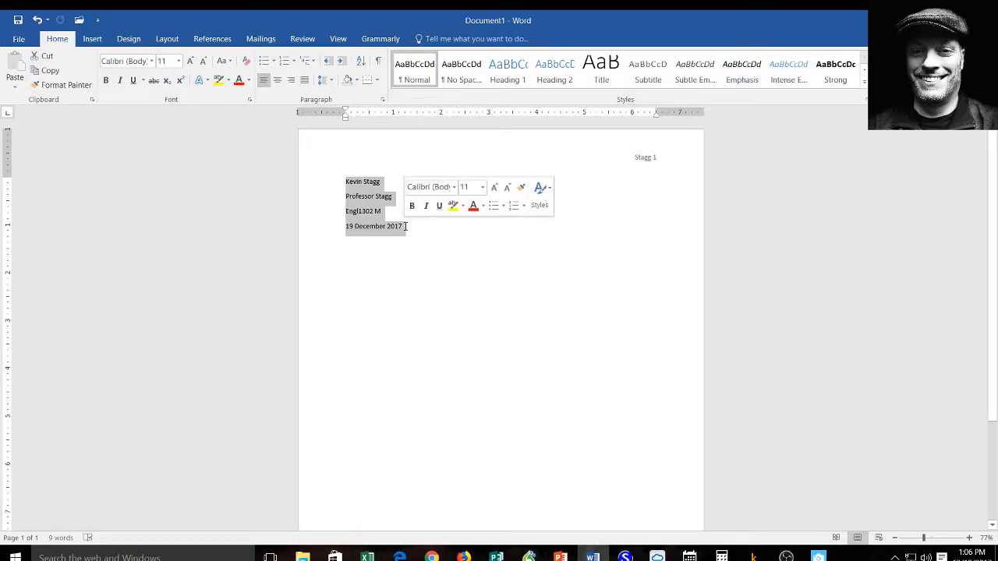
pyautogui.click(454, 189)
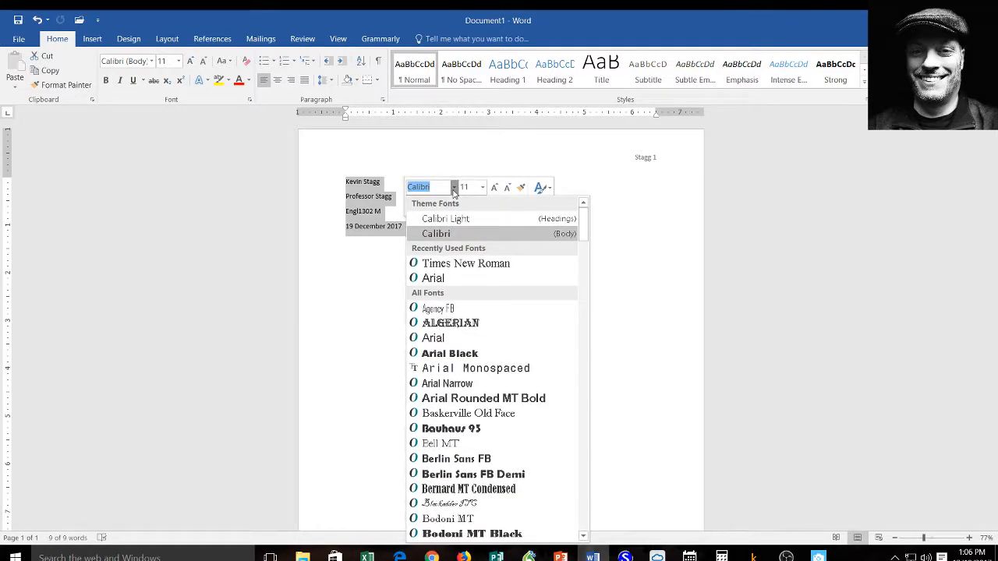
pyautogui.click(468, 264)
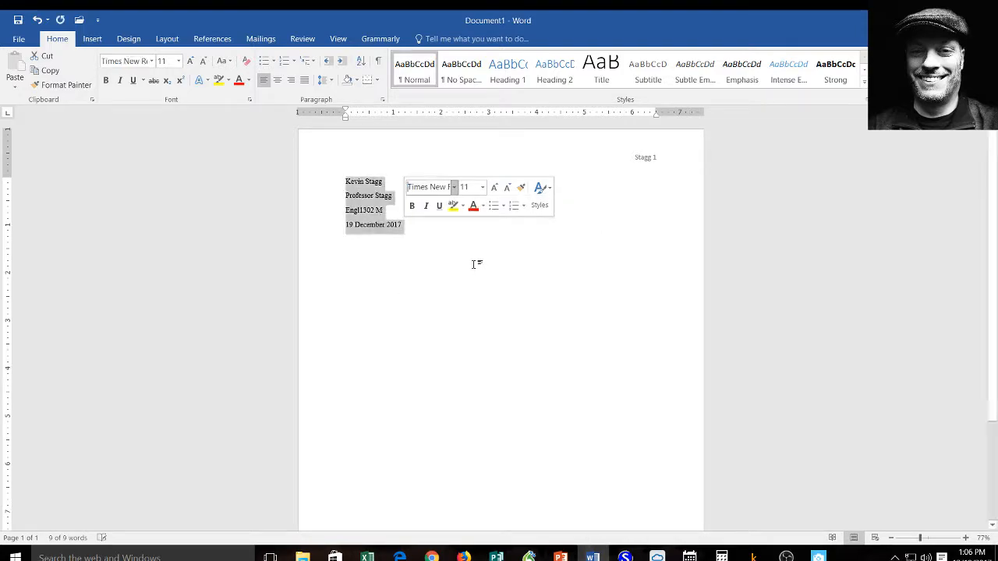
pyautogui.click(483, 187)
pyautogui.click(468, 253)
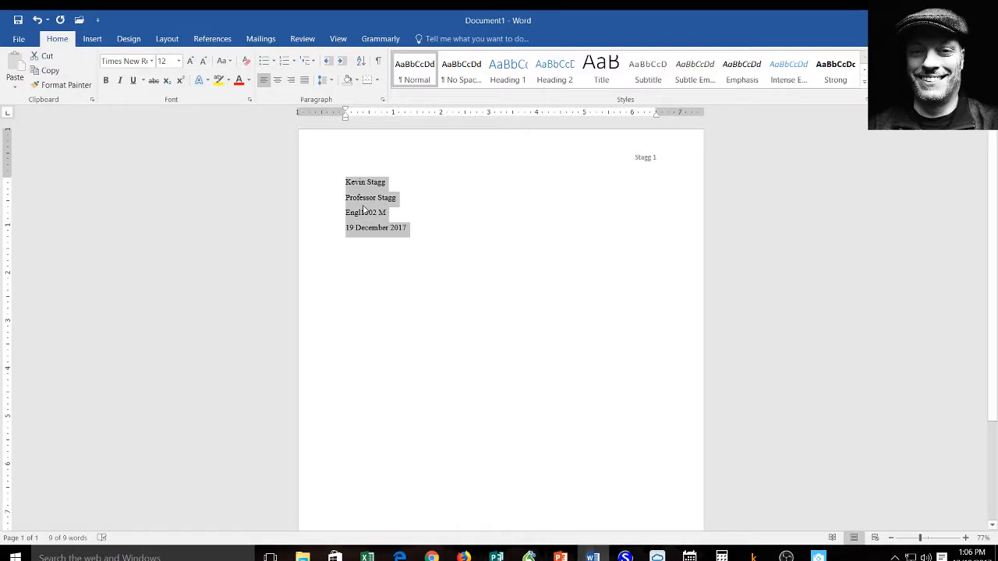
# - Set the four heading lines to 0 pt spacing after and double line spacing
pyautogui.rightClick(363, 209)
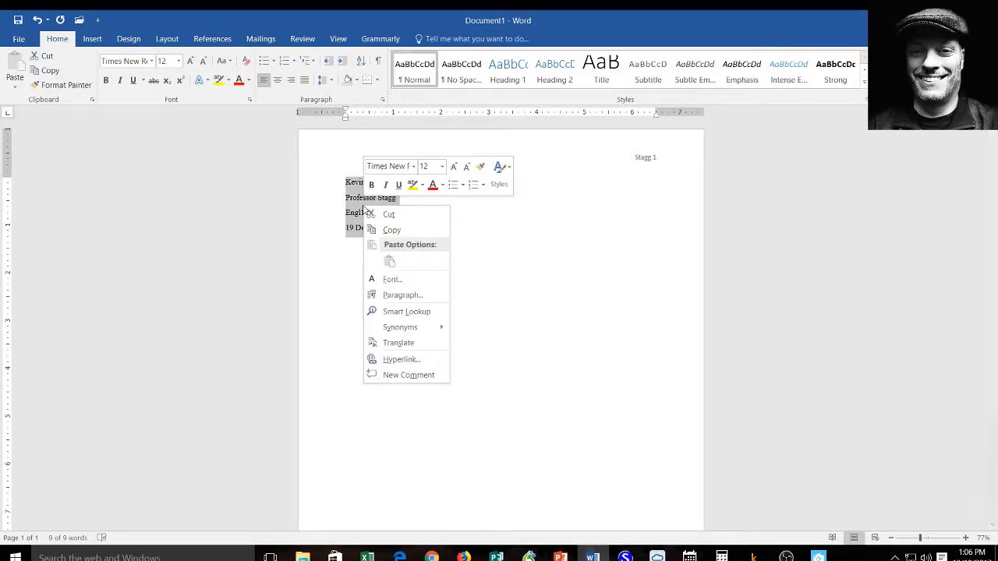
pyautogui.click(413, 296)
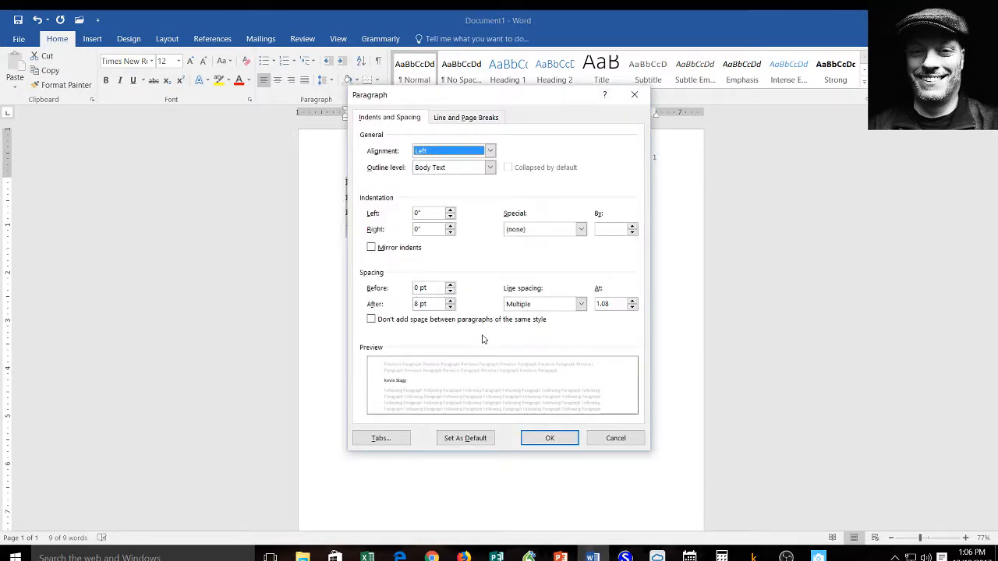
pyautogui.click(450, 308)
pyautogui.click(450, 308)
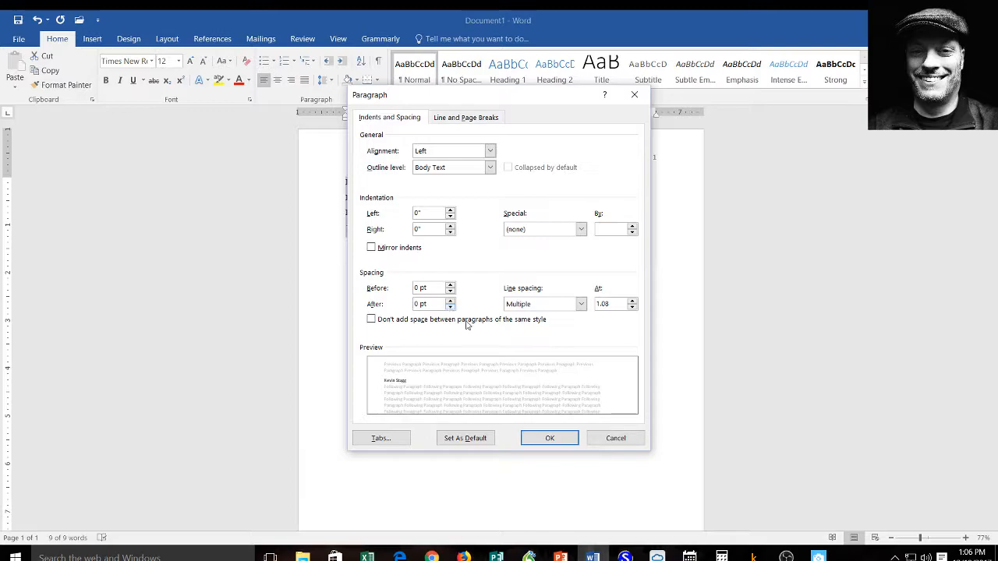
pyautogui.click(581, 306)
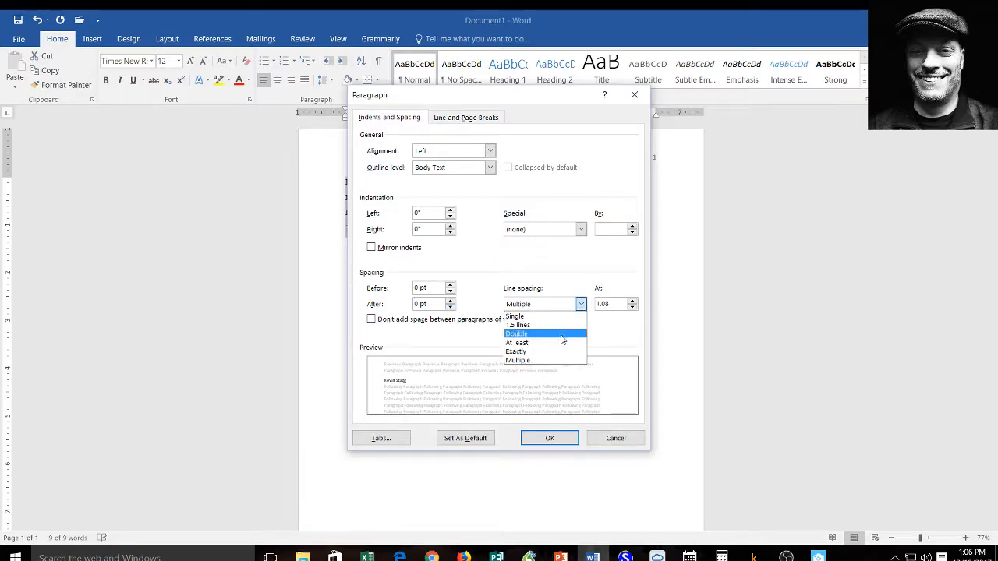
pyautogui.click(562, 337)
pyautogui.click(568, 441)
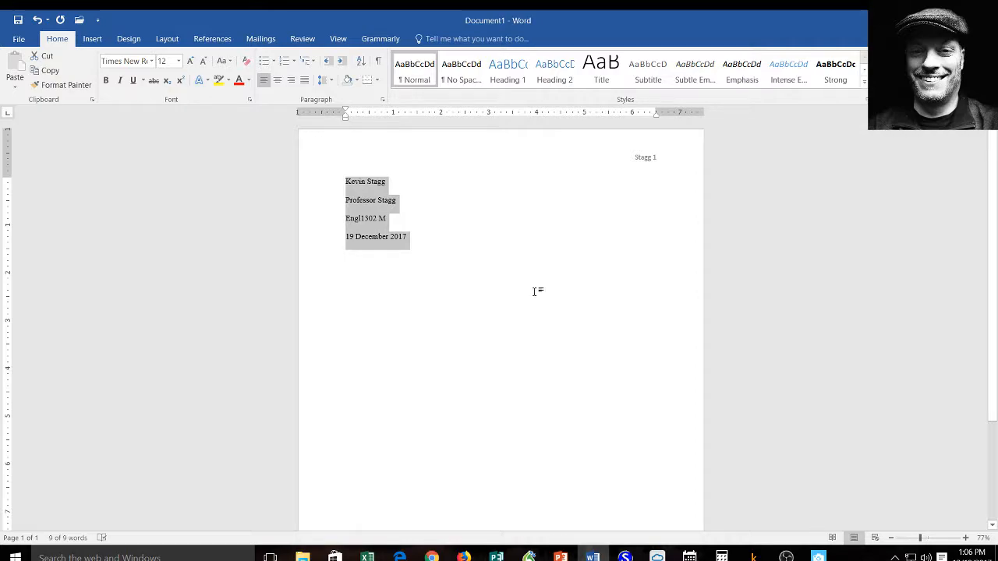
# - Set the header's last name and page number to Times New Roman, size 12, and return to the body
pyautogui.click(646, 164)
pyautogui.doubleClick(646, 164)
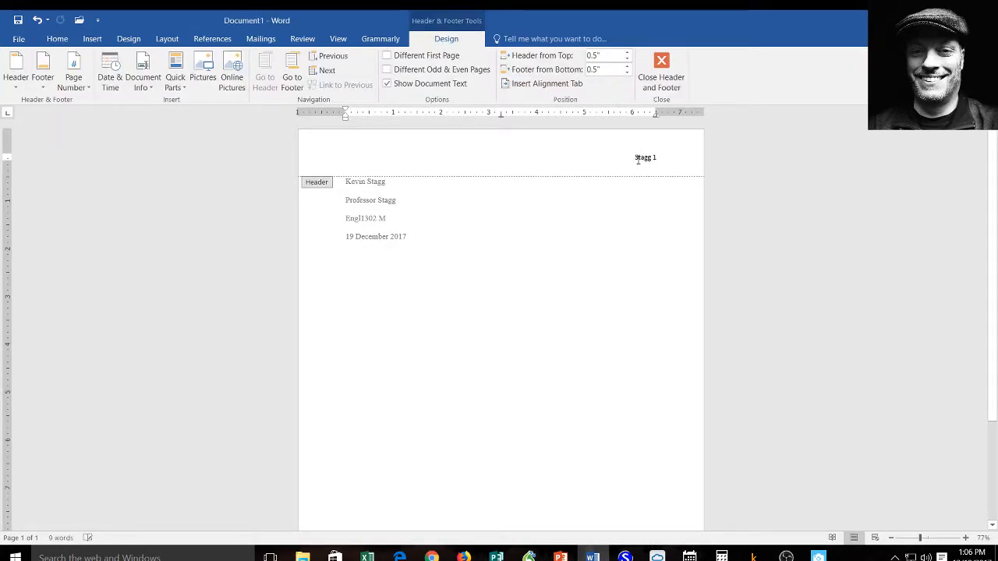
pyautogui.moveTo(635, 157); pyautogui.dragTo(648, 159)
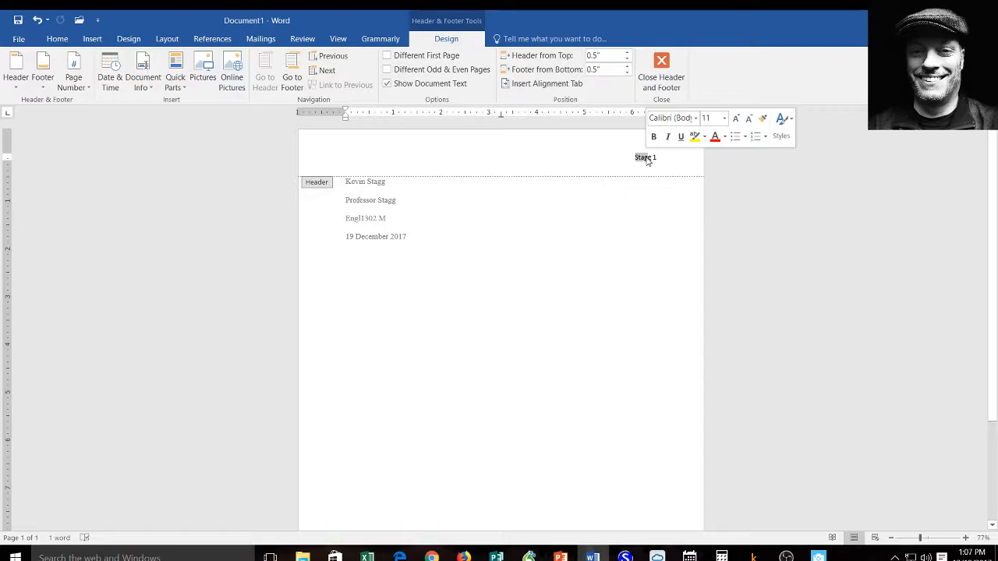
pyautogui.click(656, 159)
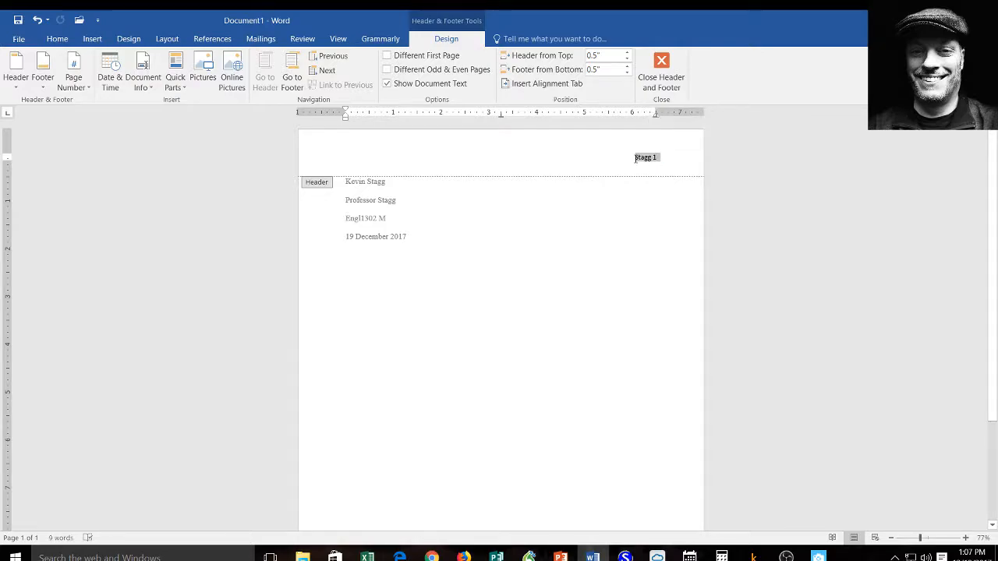
pyautogui.moveTo(635, 159); pyautogui.dragTo(660, 159)
pyautogui.click(684, 120)
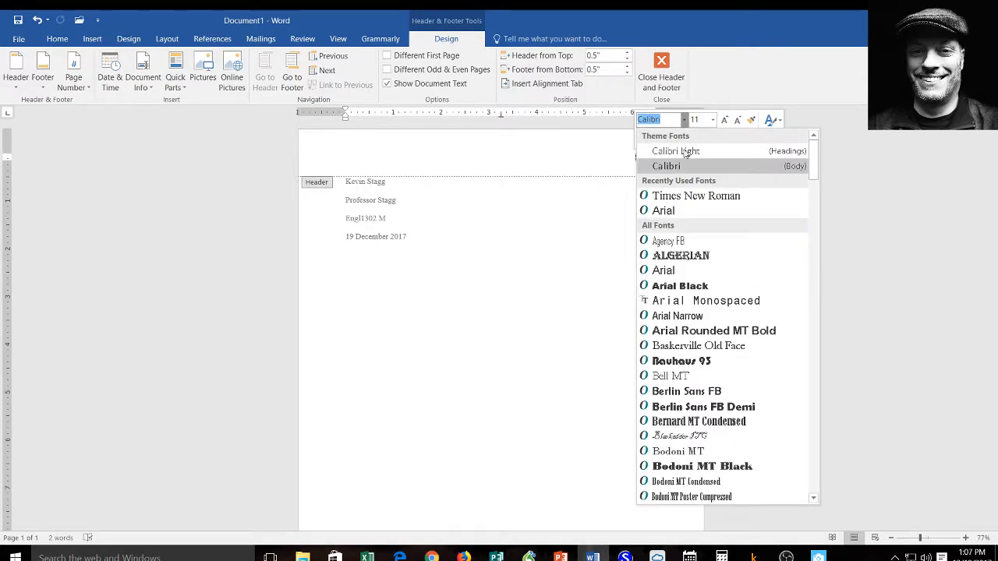
pyautogui.click(697, 196)
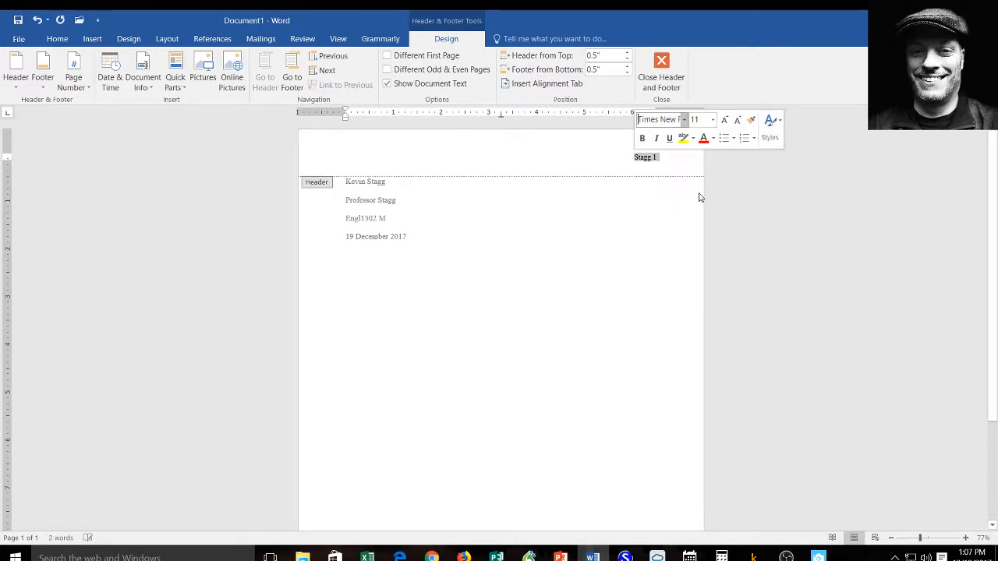
pyautogui.click(712, 119)
pyautogui.click(699, 192)
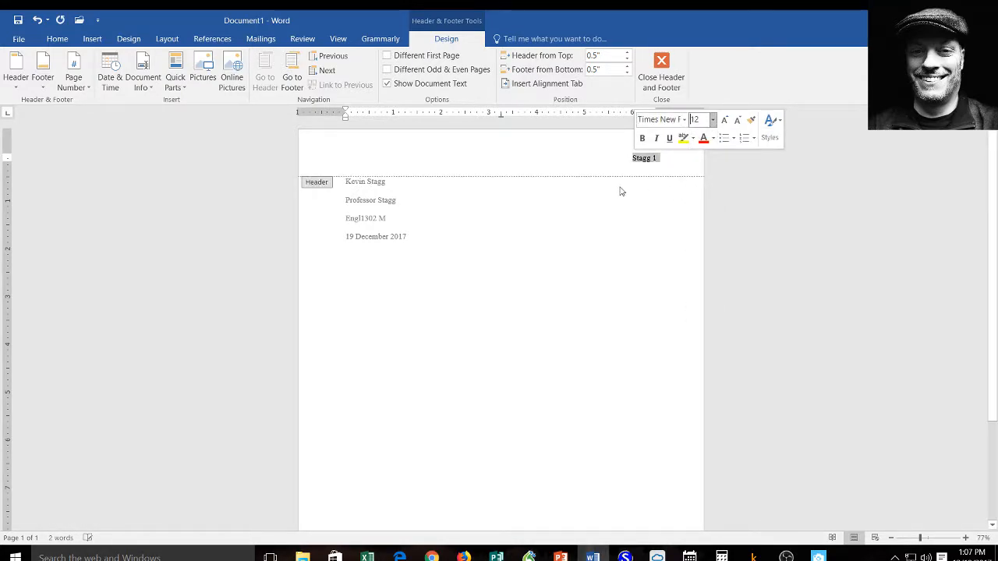
pyautogui.doubleClick(490, 252)
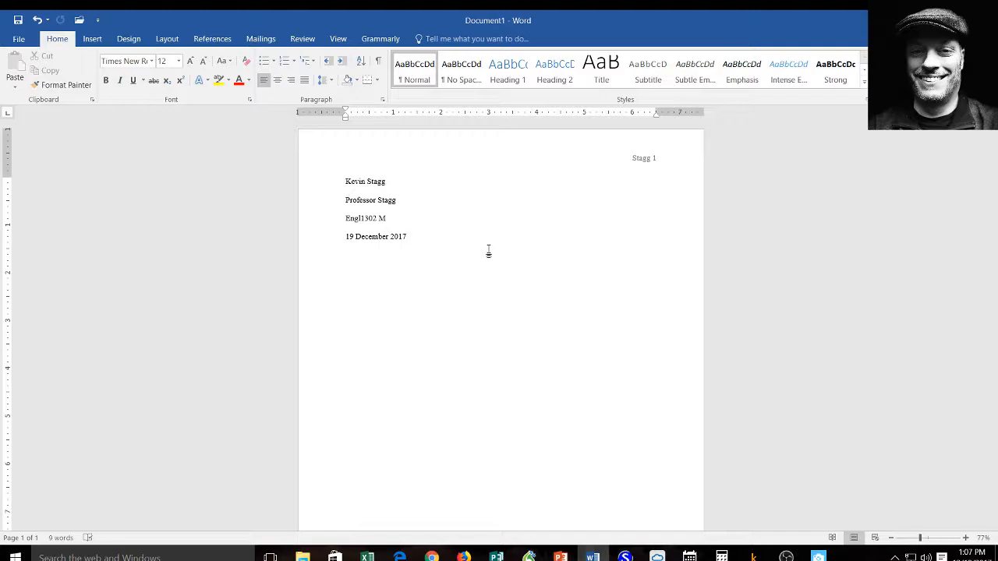
# - Add the centered title "Lab#1" on a new line below the date
pyautogui.press('Return')
pyautogui.click(278, 81)
pyautogui.write('Lab')
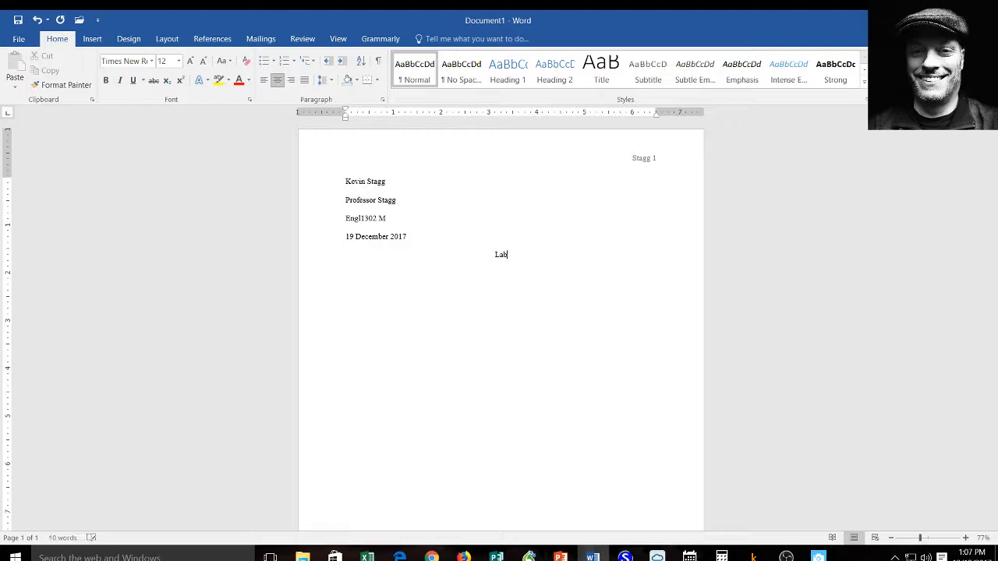
pyautogui.write('#1')
# - Begin a left-aligned, indented paragraph below the title with: The video, "How to Write A Summary" published by Smrt English
pyautogui.click(269, 84)
pyautogui.press('Tab')
pyautogui.write('The vide')
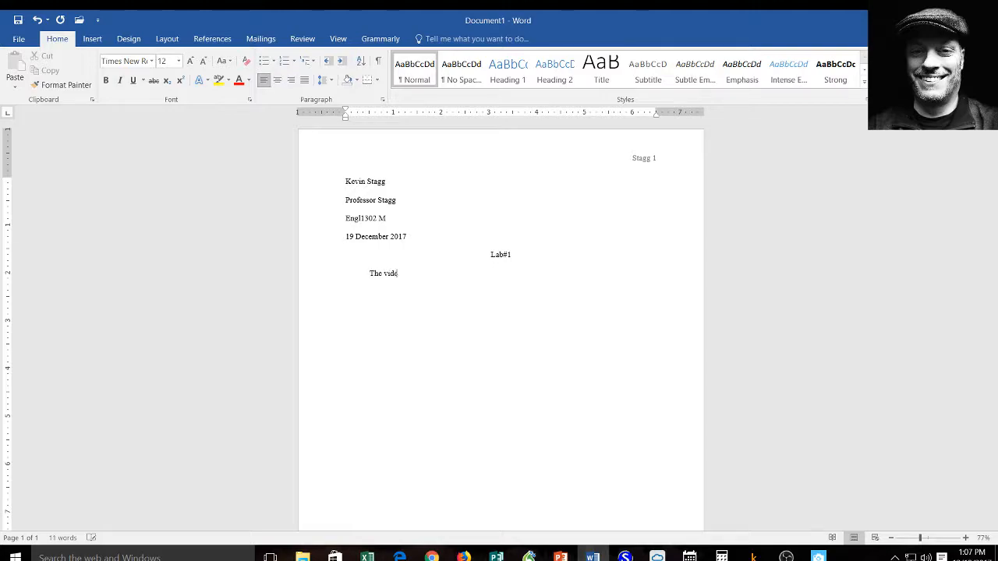
pyautogui.write('o, "')
pyautogui.write('How to Write')
pyautogui.write(' A Su')
pyautogui.write('mmary" pu')
pyautogui.write('blished by ')
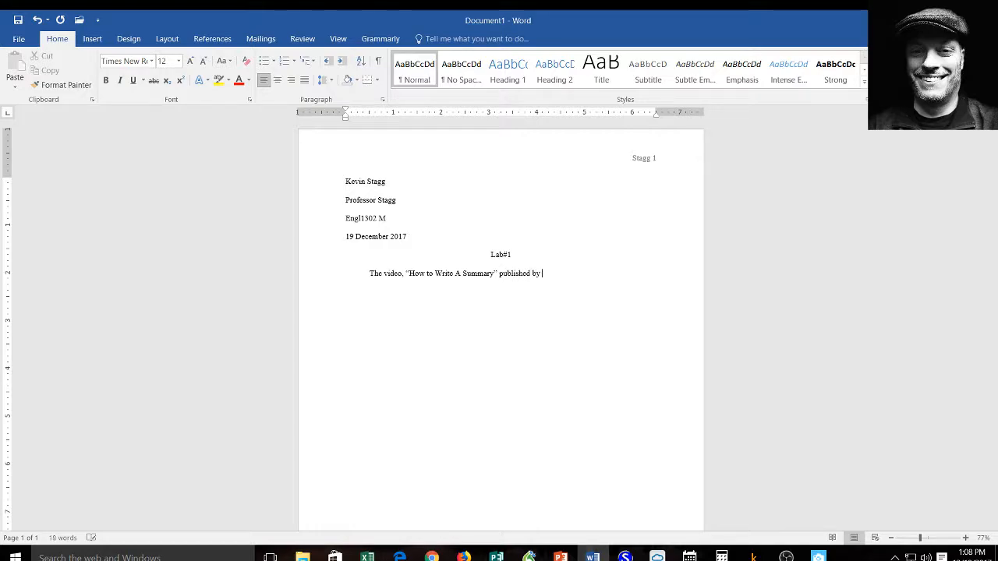
pyautogui.write('Smrt English')
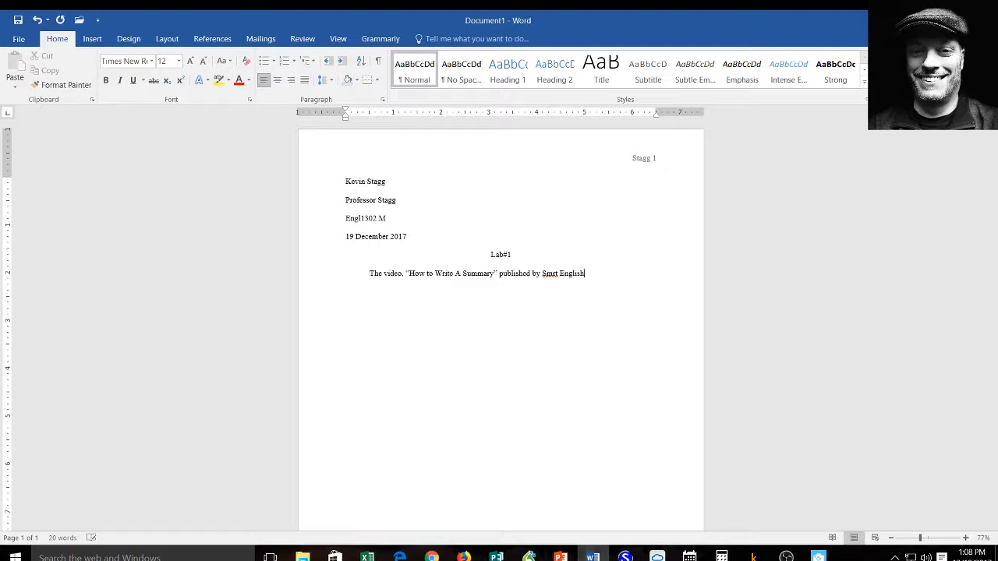
# - Complete the sentence with "and narrated by", the narrator's full name, and "is a short video detailing the necessary steps to writing an academic summary."
pyautogui.write(' and narrated by Shaun ')
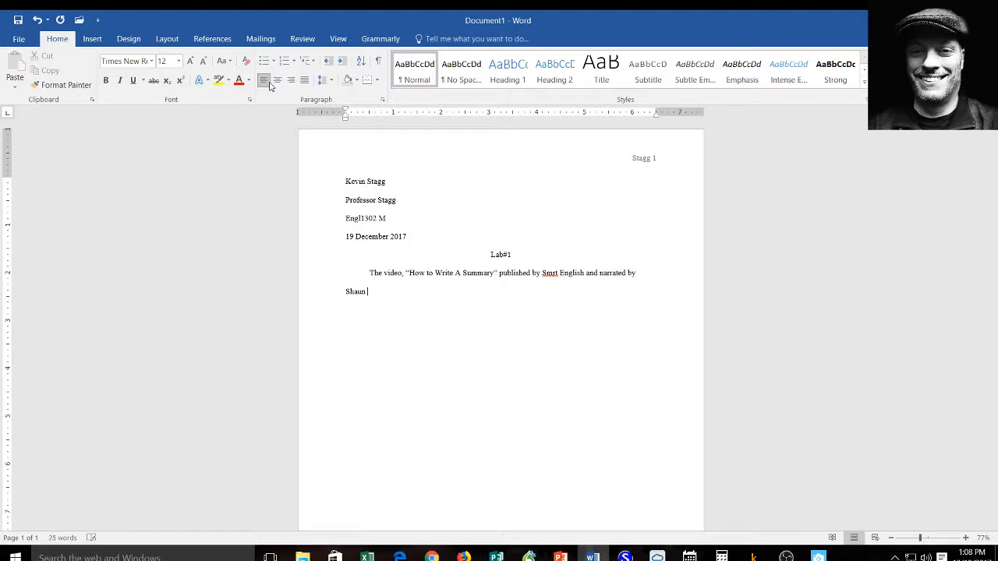
pyautogui.write('Mcloed')
pyautogui.press('BackSpace')
pyautogui.press('BackSpace')
pyautogui.press('BackSpace')
pyautogui.press('BackSpace')
pyautogui.press('BackSpace')
pyautogui.press('BackSpace')
pyautogui.write('acloed is a short video detailing')
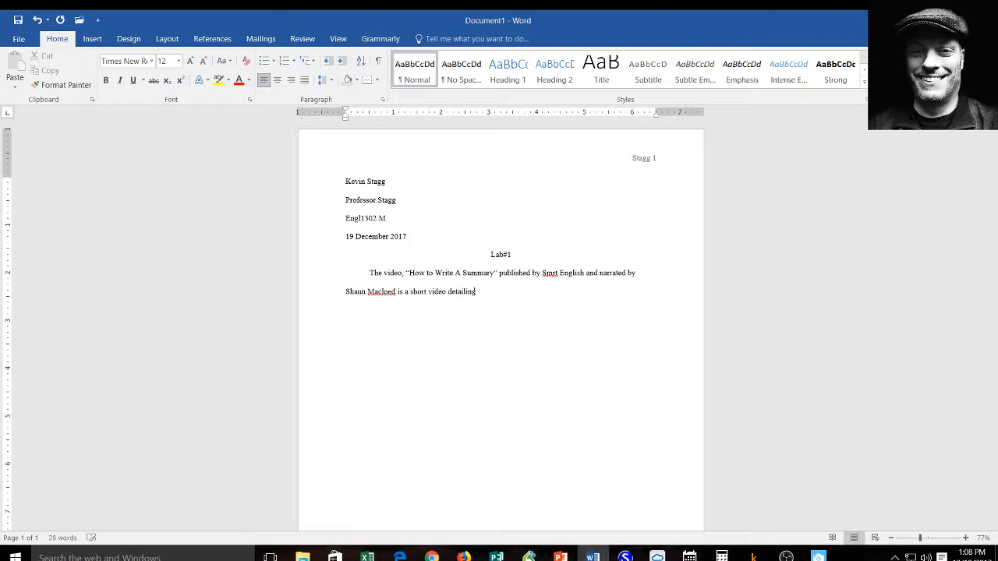
pyautogui.write(' the necessary steps to writing an academ')
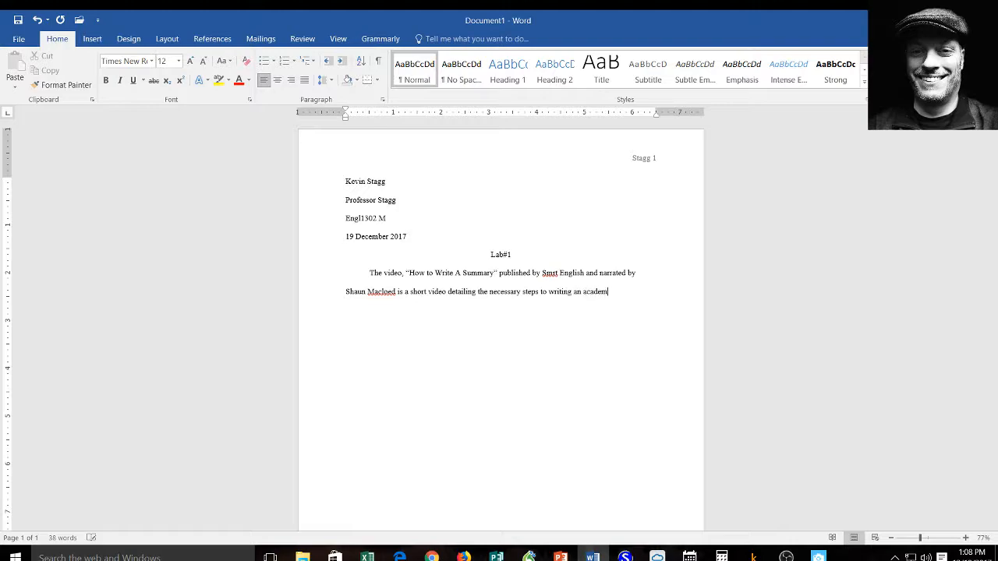
pyautogui.write('ic summary.')
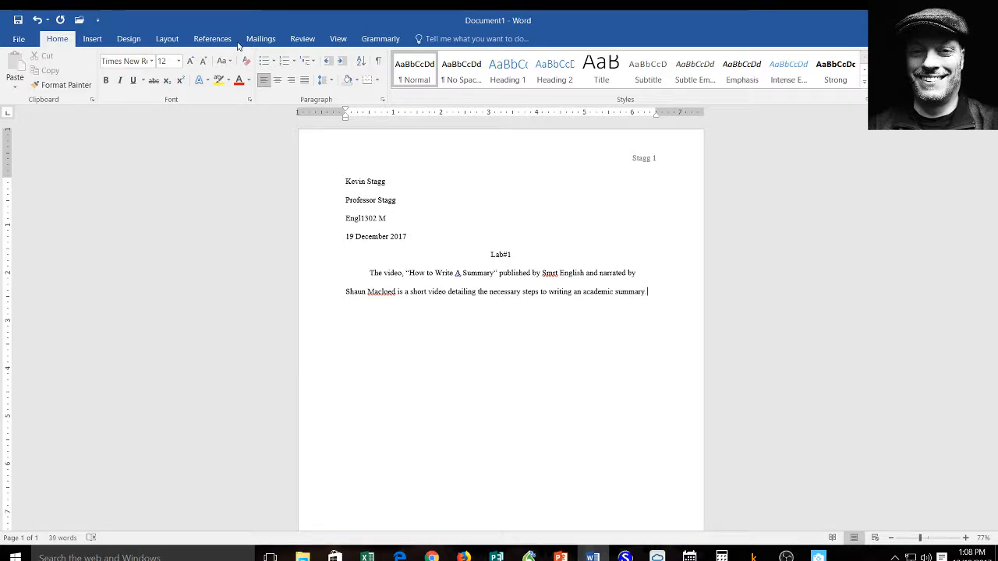
# - Change the capital "A" in the quoted video title to a lowercase "a"
pyautogui.doubleClick(458, 273)
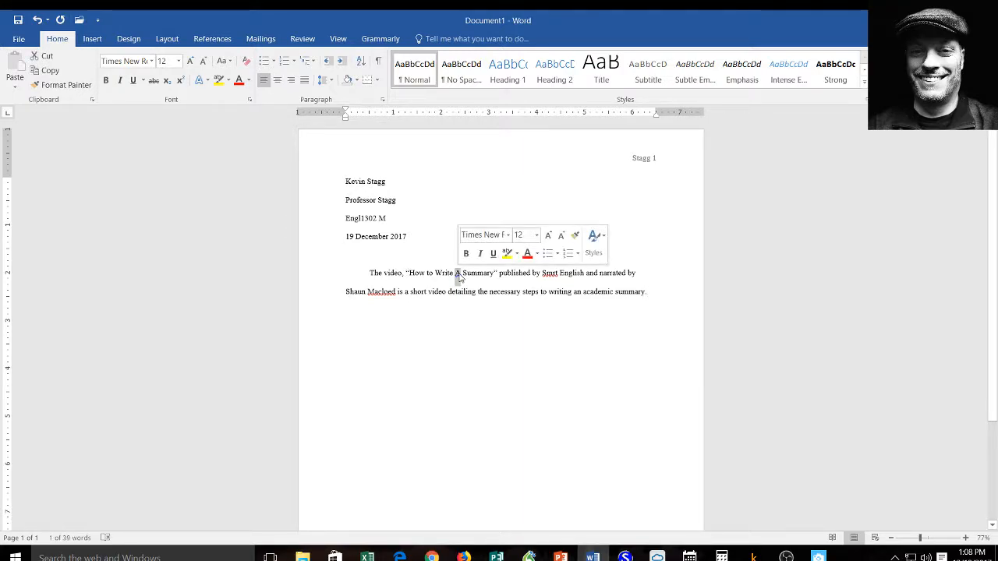
pyautogui.press('Delete')
pyautogui.write('a')
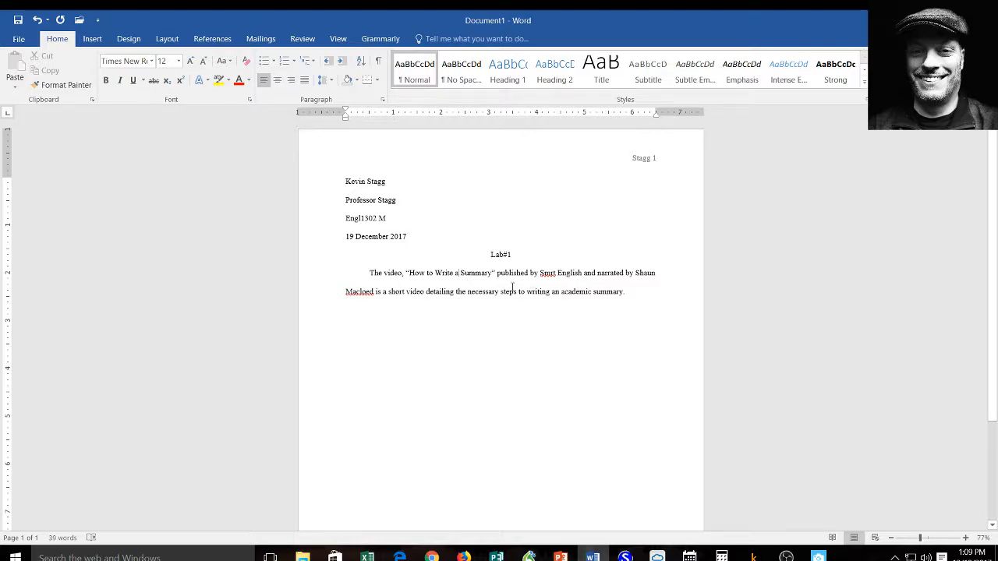
# - Italicize the publisher name "Smrt English" in the summary sentence
pyautogui.doubleClick(546, 273)
pyautogui.click(543, 273)
pyautogui.moveTo(540, 273); pyautogui.dragTo(583, 272)
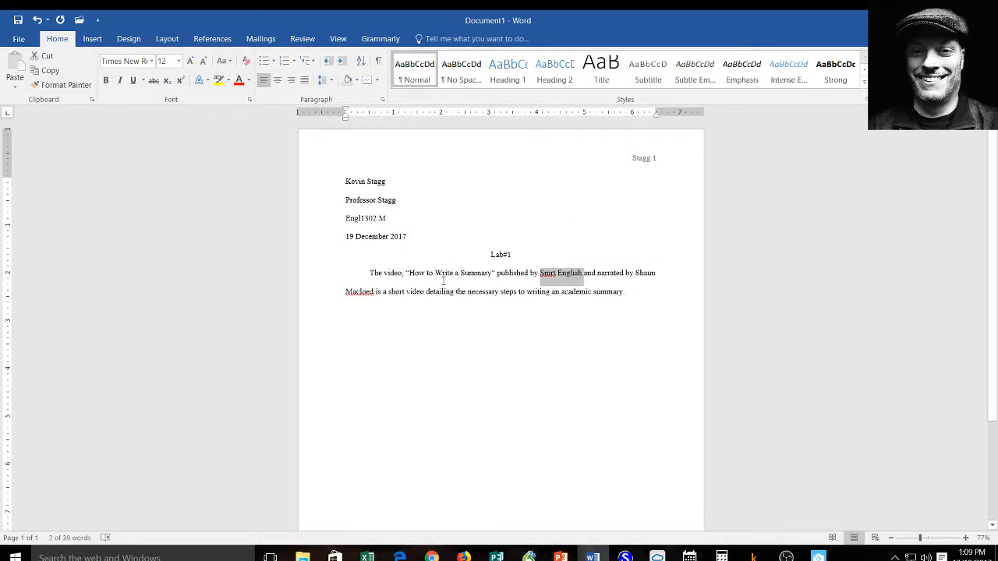
pyautogui.rightClick(555, 279)
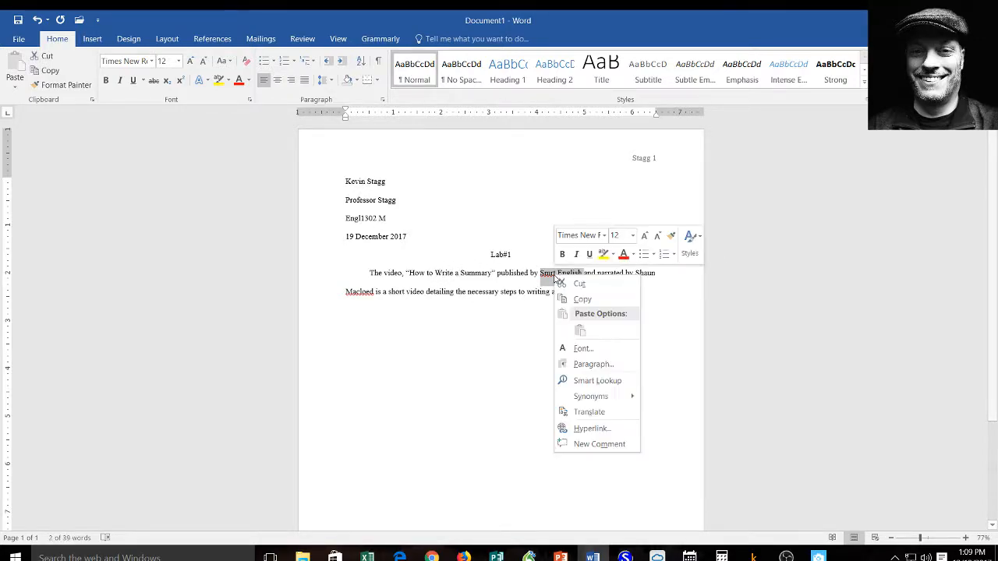
pyautogui.click(577, 253)
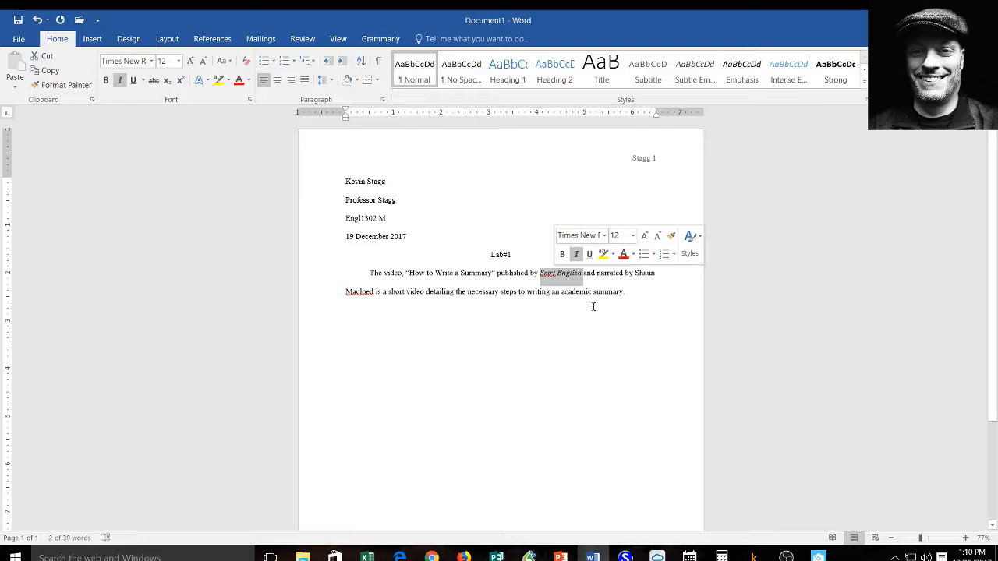
# - Insert a screen clipping of the course page's Example Lab slide below the paragraph and shrink it proportionally to slightly narrower than the text
pyautogui.click(636, 293)
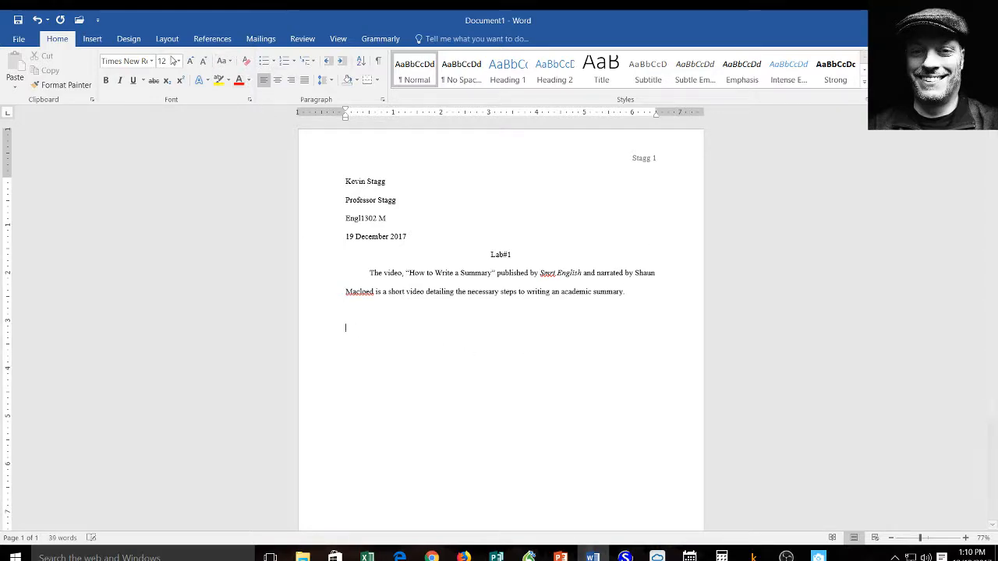
pyautogui.click(93, 39)
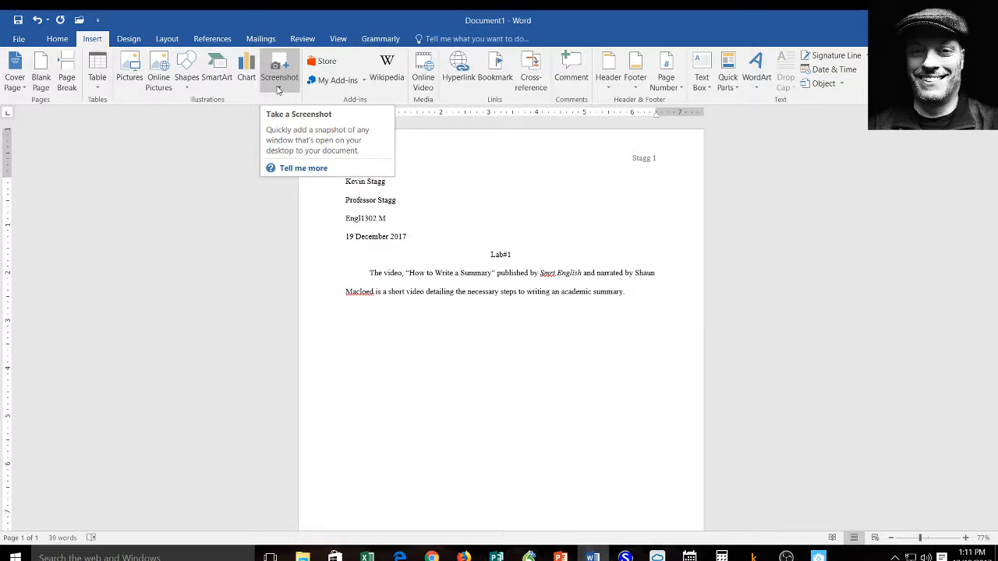
pyautogui.click(279, 90)
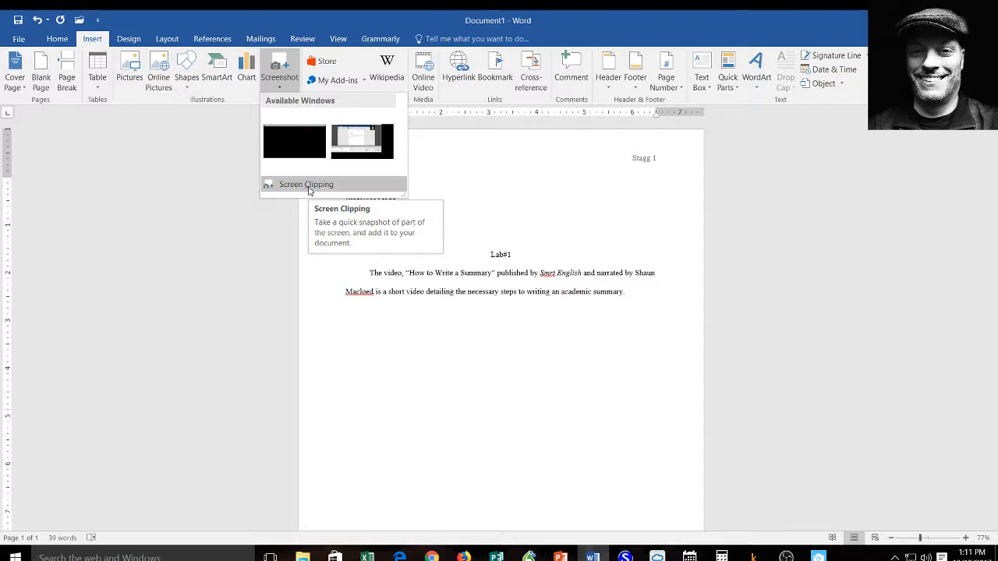
pyautogui.click(308, 185)
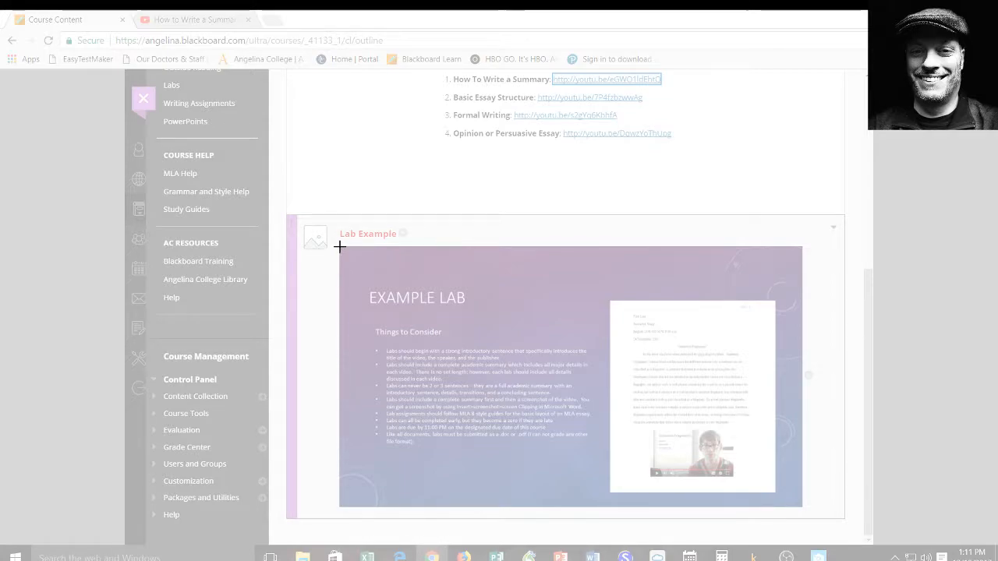
pyautogui.moveTo(340, 247); pyautogui.dragTo(802, 507)
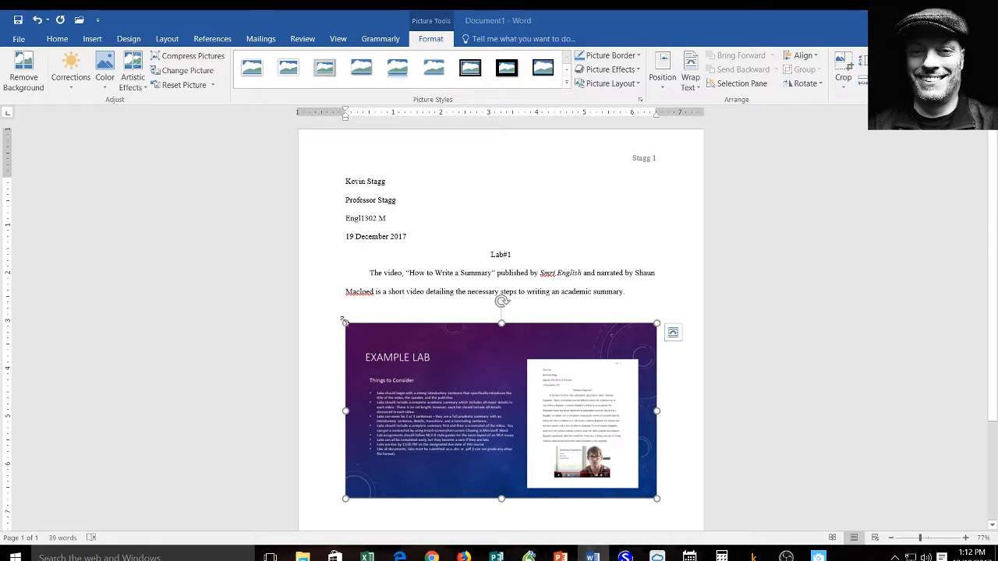
pyautogui.moveTo(657, 499); pyautogui.dragTo(527, 426)
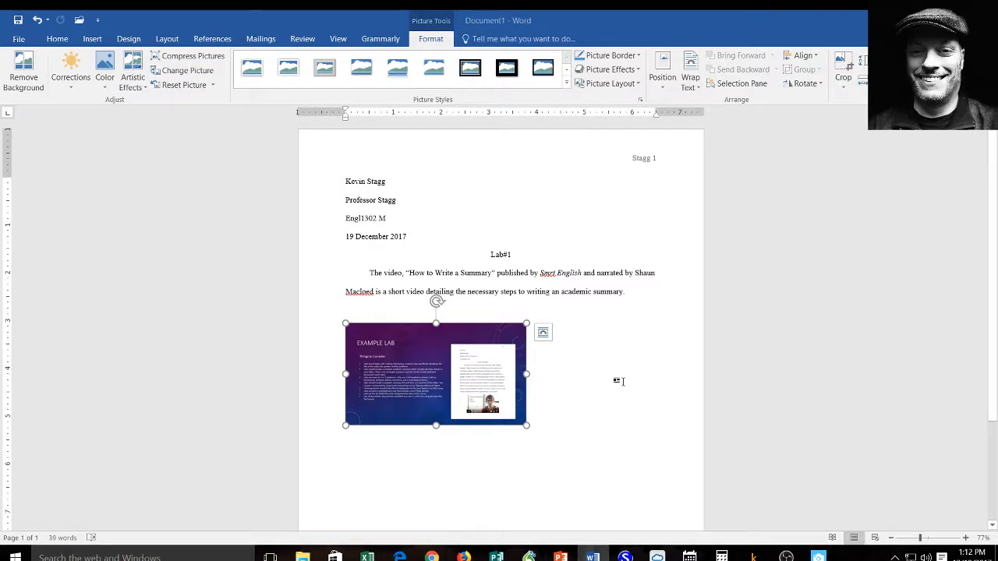
pyautogui.moveTo(527, 426); pyautogui.dragTo(613, 439)
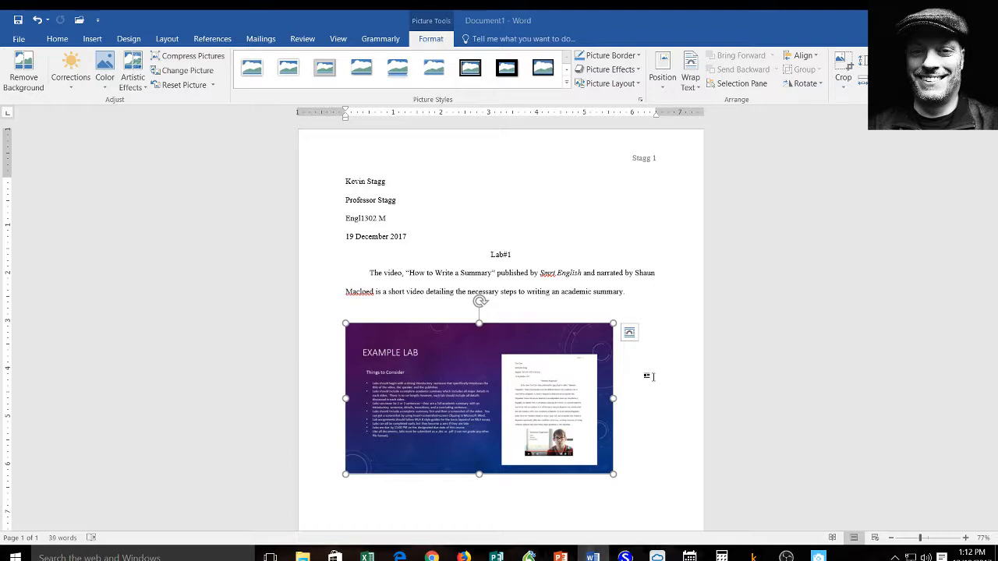
# - Open the document's file information and management view
pyautogui.click(19, 41)
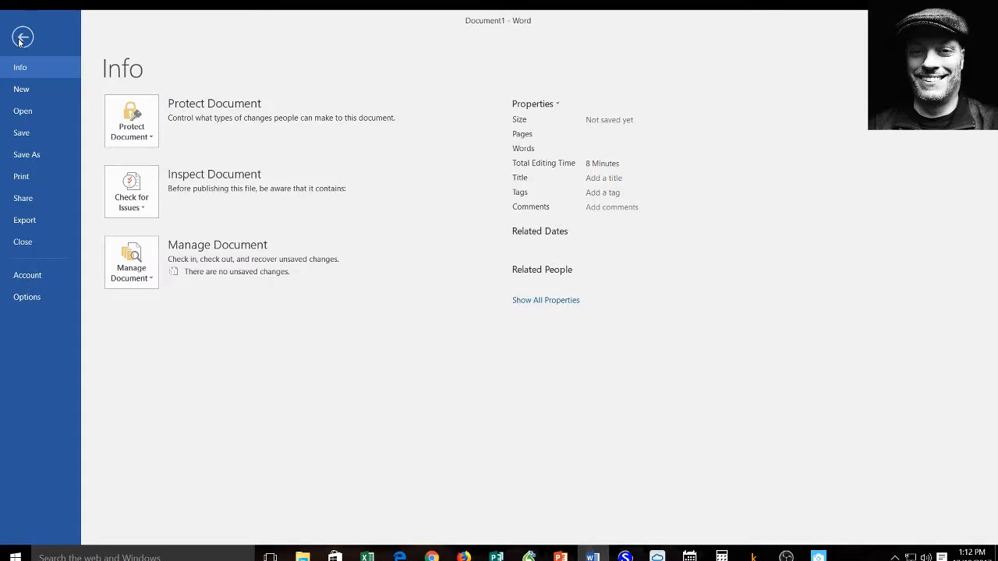